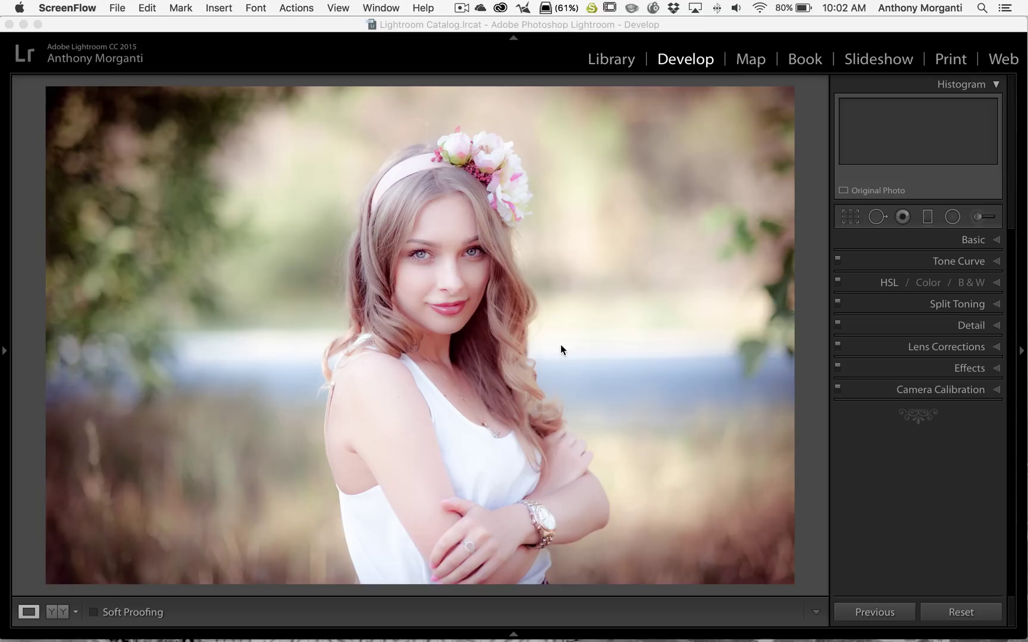
- Set up an Adjustment Brush with a light green color sampled from the photo (hue 97, saturation 39%) and Highlights at -98
click(977, 217)
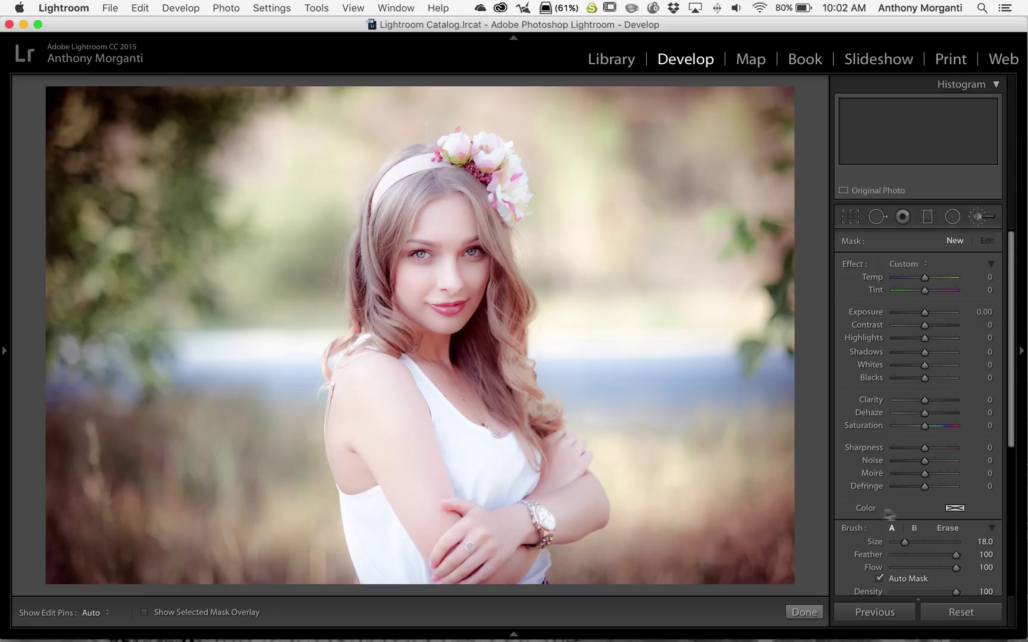
click(954, 509)
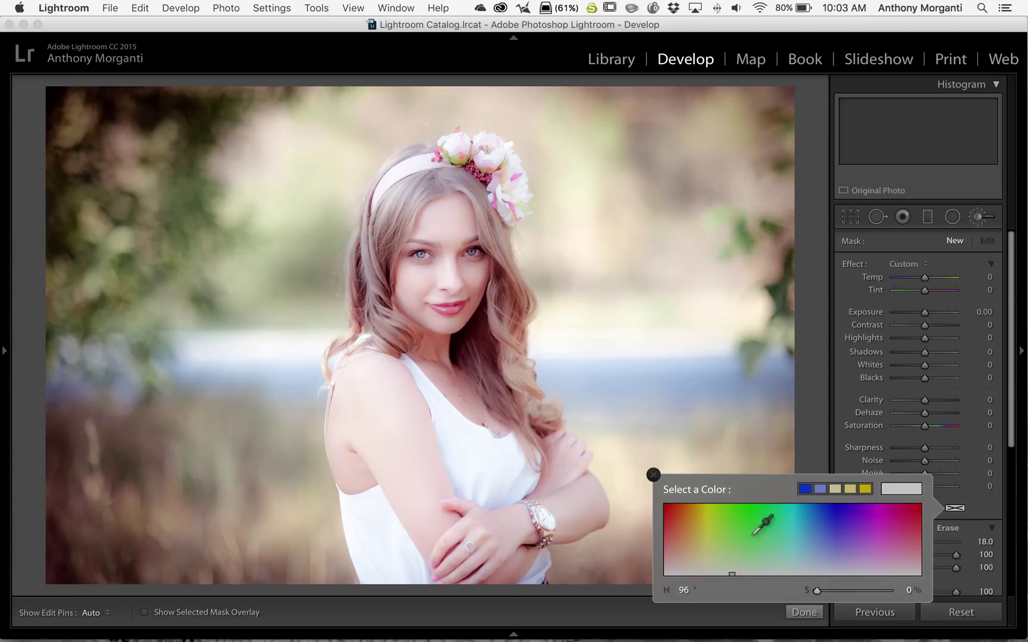
click(833, 515)
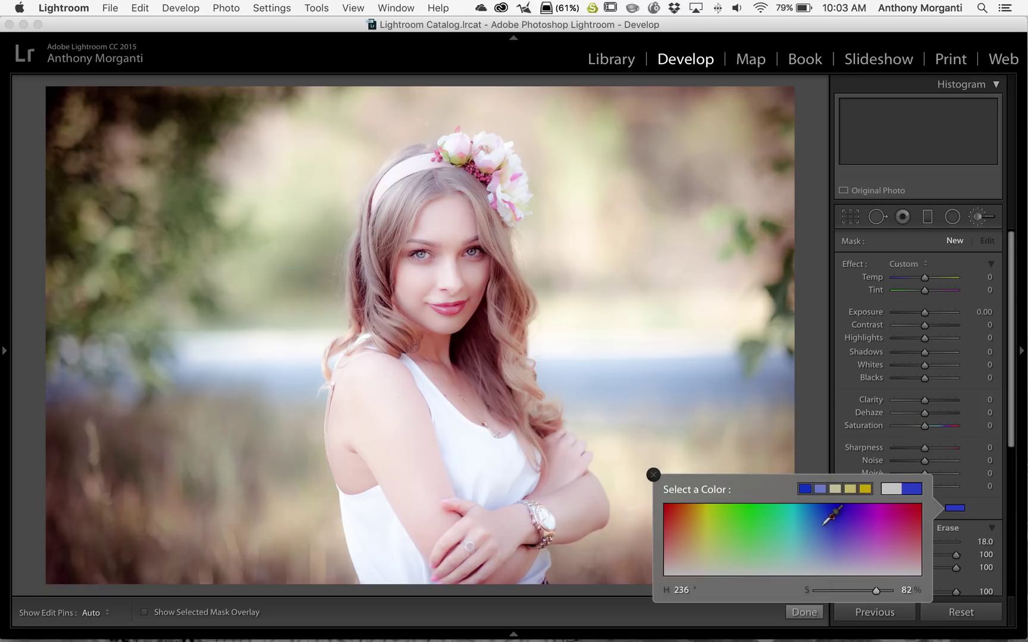
mouse_move(824, 525)
mouse_down()
mouse_move(782, 468)
mouse_move(738, 339)
mouse_move(694, 285)
mouse_move(654, 258)
mouse_move(702, 225)
mouse_move(734, 243)
mouse_move(747, 302)
mouse_move(722, 332)
mouse_move(689, 310)
mouse_move(598, 364)
mouse_move(755, 336)
mouse_move(770, 279)
mouse_move(731, 230)
mouse_move(759, 190)
mouse_move(740, 268)
mouse_move(743, 309)
mouse_move(674, 322)
mouse_move(702, 321)
mouse_move(733, 244)
mouse_up()
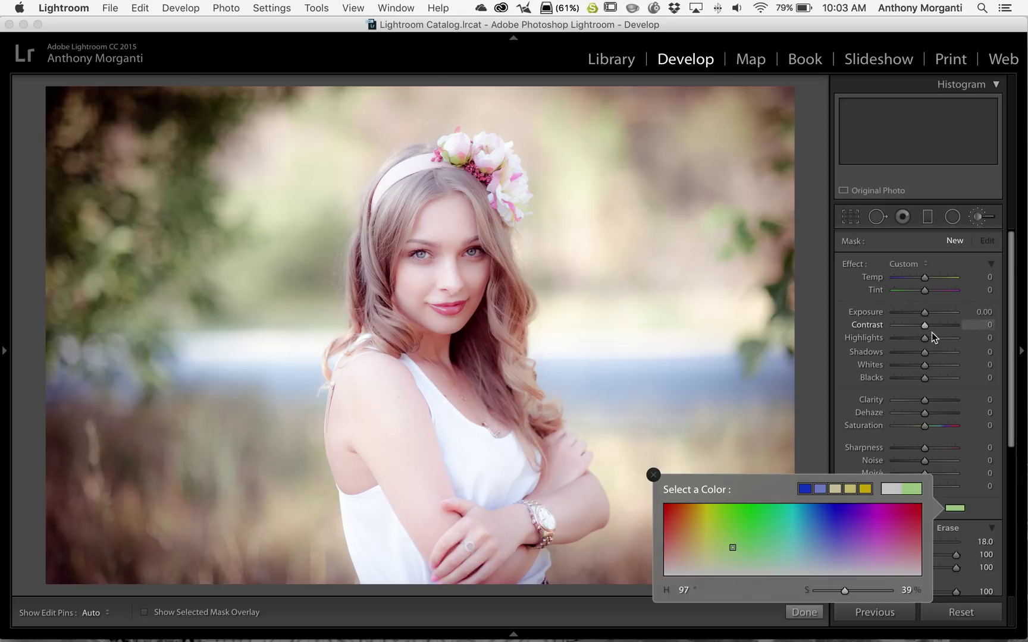
drag(925, 338, 897, 340)
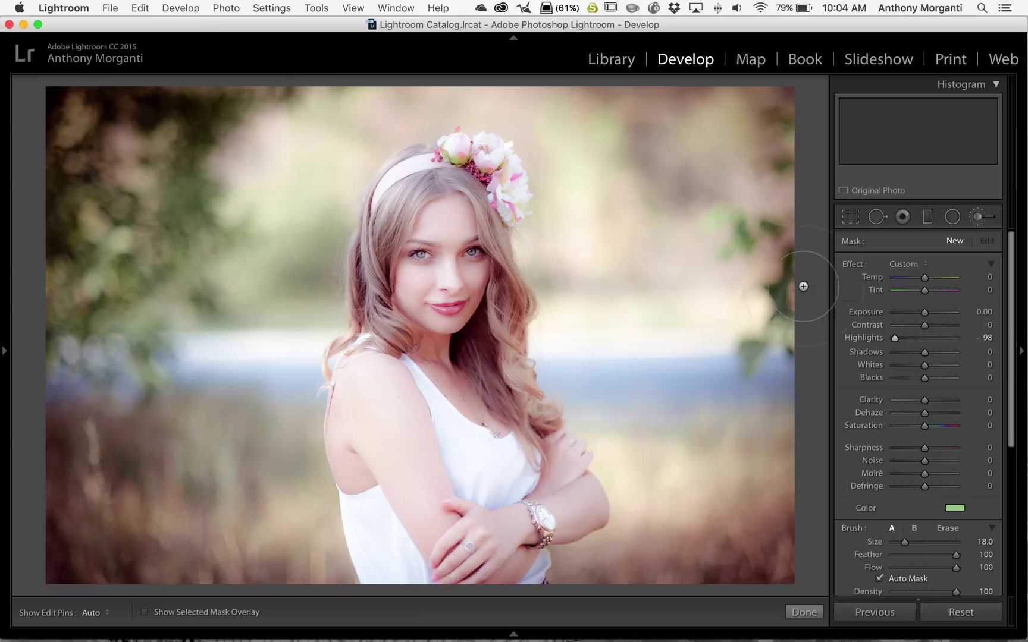
- Paint the green tint over the blurred background around the woman using brush size 26
scroll(689, 291, up, 5)
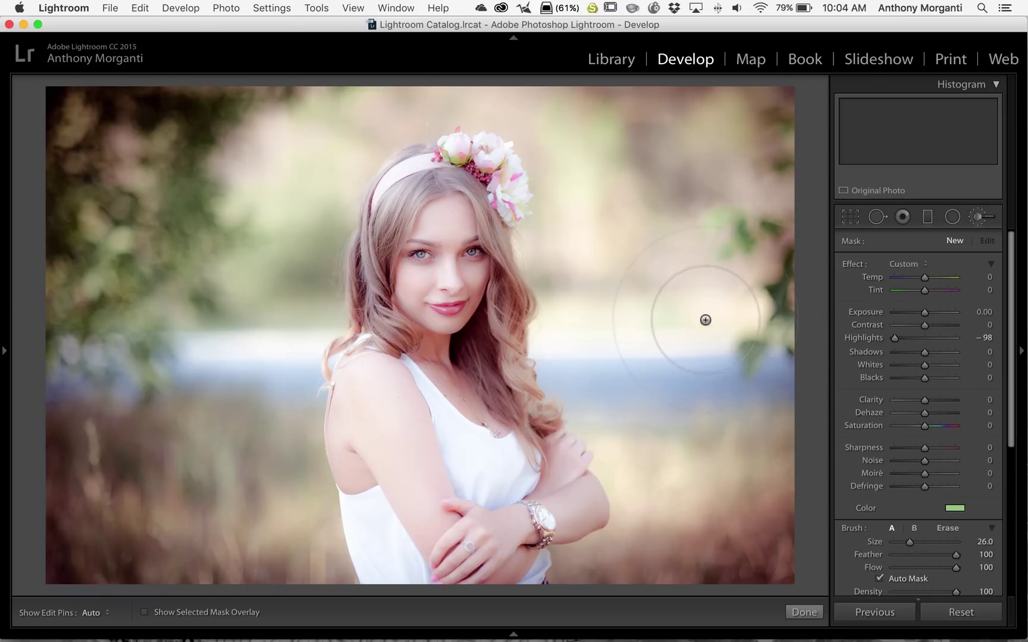
key(h)
mouse_move(699, 321)
mouse_down()
mouse_move(694, 116)
mouse_move(672, 197)
mouse_move(612, 236)
mouse_move(593, 158)
mouse_move(529, 117)
mouse_move(374, 118)
mouse_move(390, 109)
mouse_move(315, 139)
mouse_move(311, 130)
mouse_move(245, 227)
mouse_move(250, 307)
mouse_move(302, 159)
mouse_move(176, 399)
mouse_move(197, 440)
mouse_move(254, 435)
mouse_move(261, 568)
mouse_move(247, 321)
mouse_move(286, 293)
mouse_move(290, 158)
mouse_up()
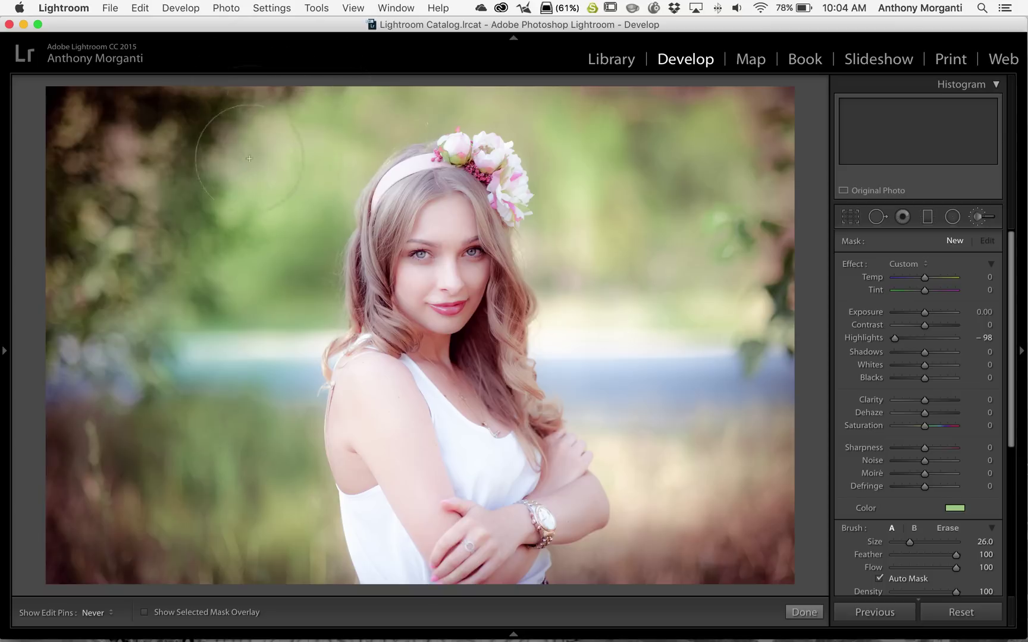
mouse_move(580, 277)
mouse_down()
mouse_move(615, 347)
mouse_move(667, 368)
mouse_move(731, 353)
mouse_move(749, 254)
mouse_move(754, 325)
mouse_move(707, 529)
mouse_move(690, 529)
mouse_move(646, 431)
mouse_move(634, 430)
mouse_move(679, 609)
mouse_move(640, 614)
mouse_move(619, 551)
mouse_up()
- Reduce the brush size to 7 and paint the tint close around the woman's crossed arms, passing over the wrist and watch
scroll(619, 551, down, 5)
scroll(618, 553, down, 2)
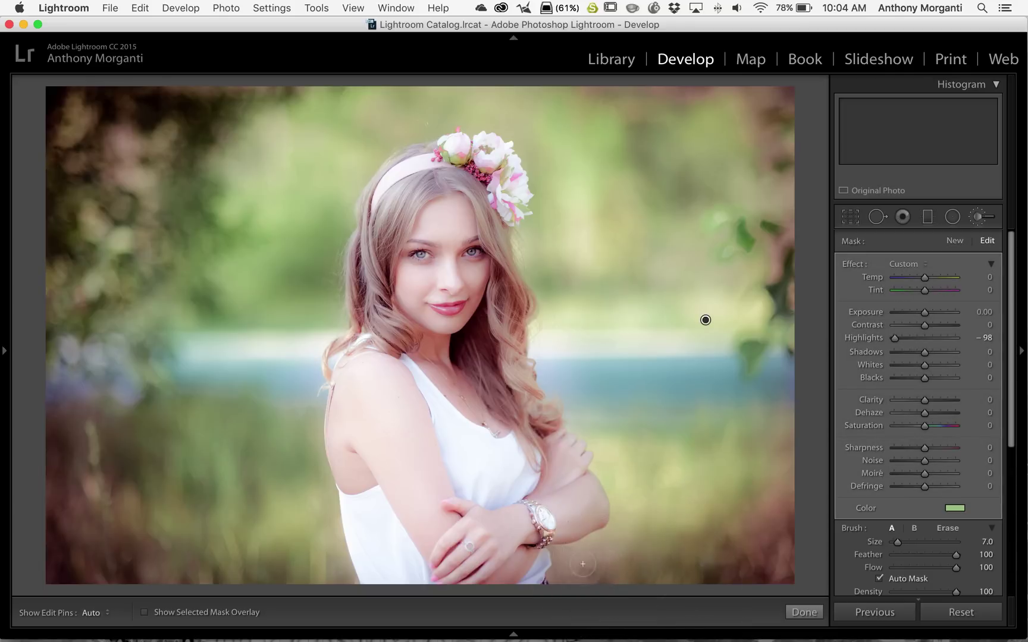
key(h)
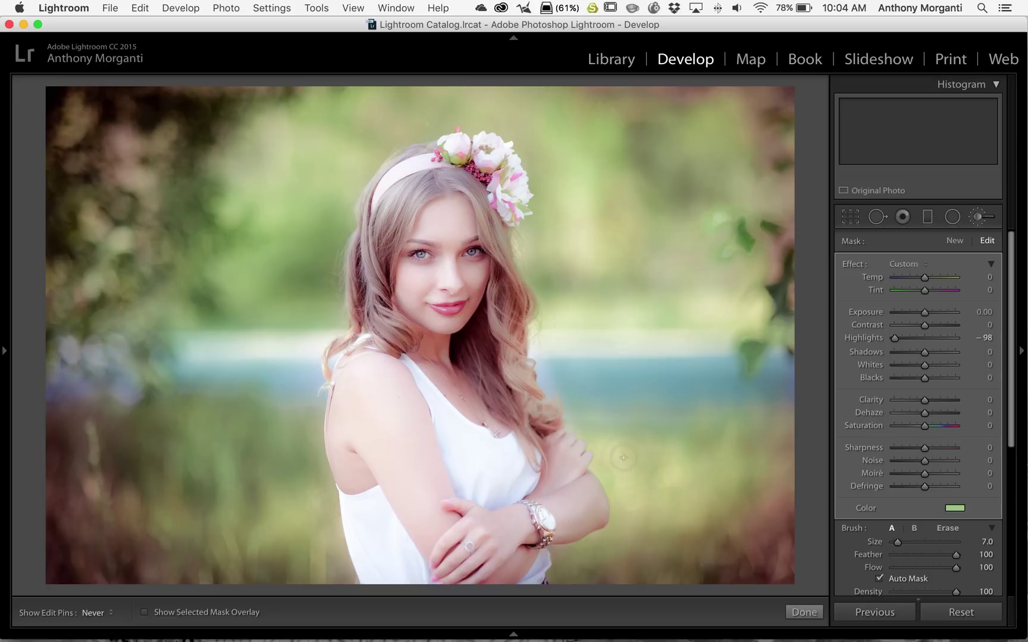
drag(473, 518, 595, 473)
key(h)
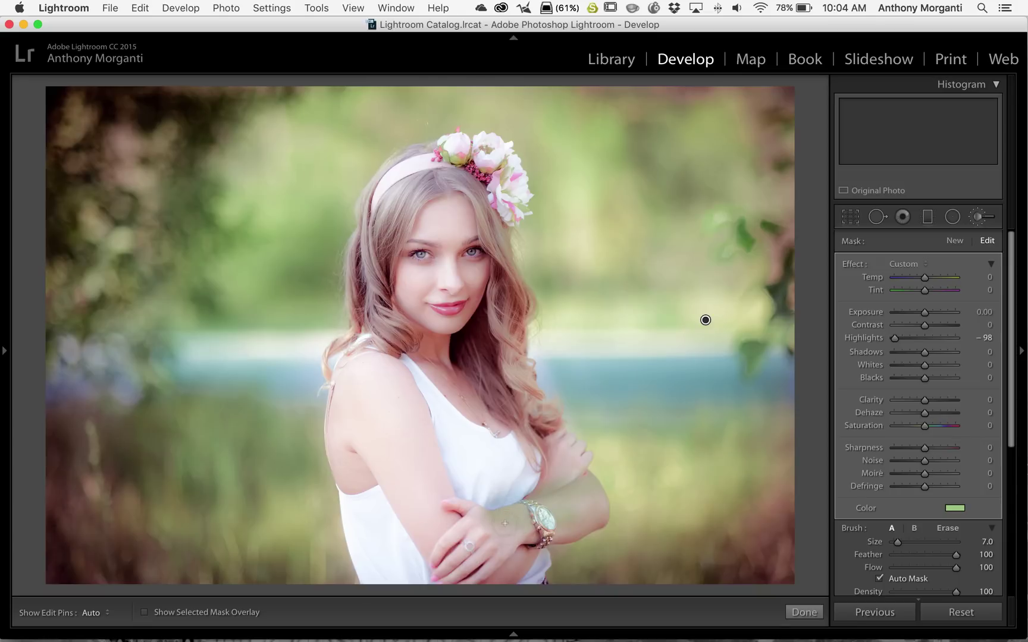
- Erase the green tint from the woman's arms, hand and watch, and check the mask coverage around her outline
key(alt)
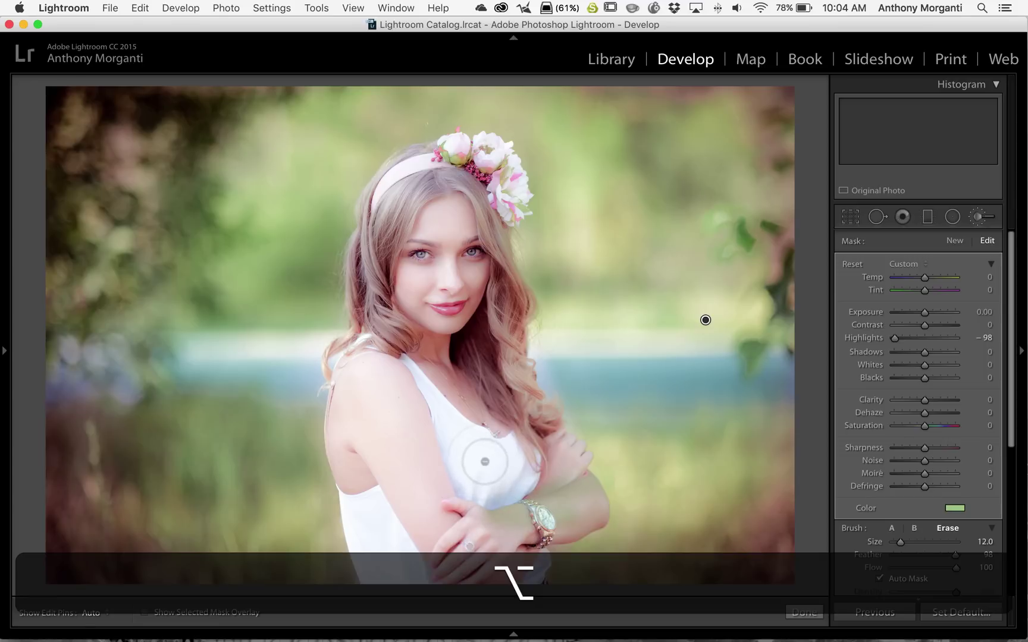
key(h)
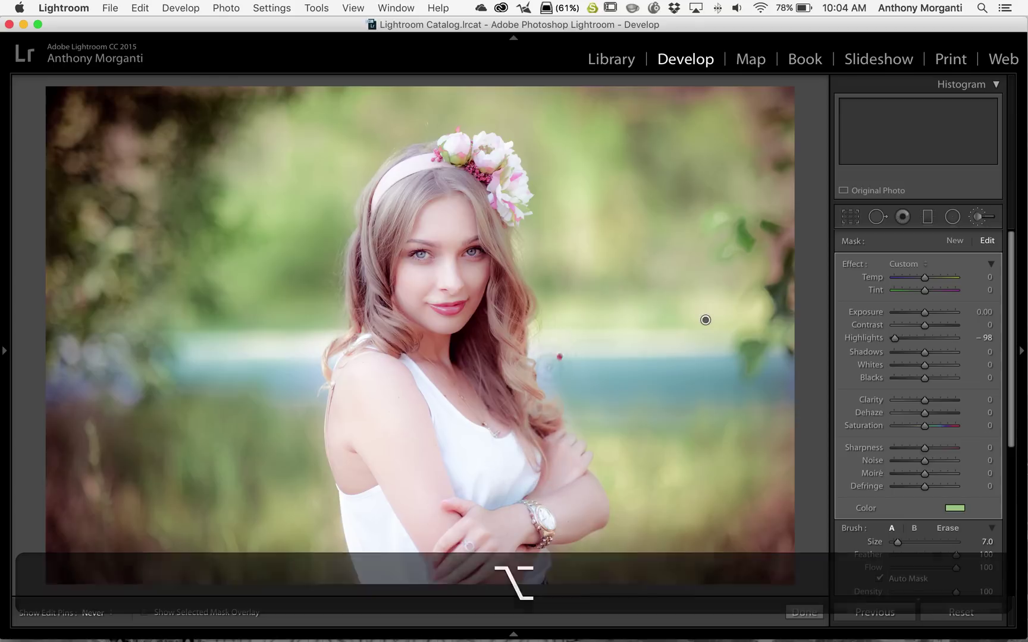
key(alt)
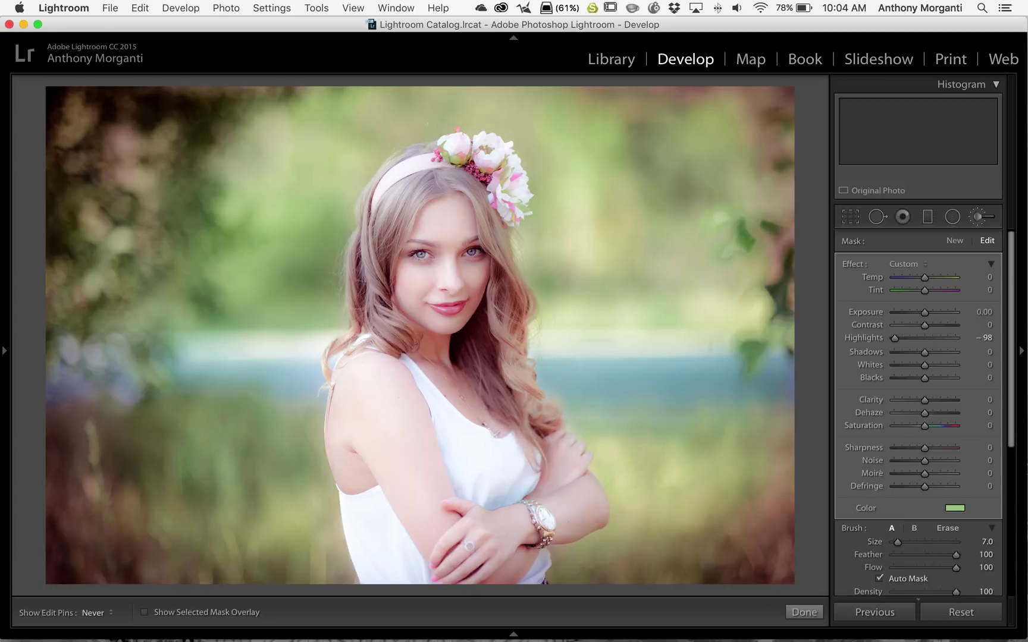
key(h)
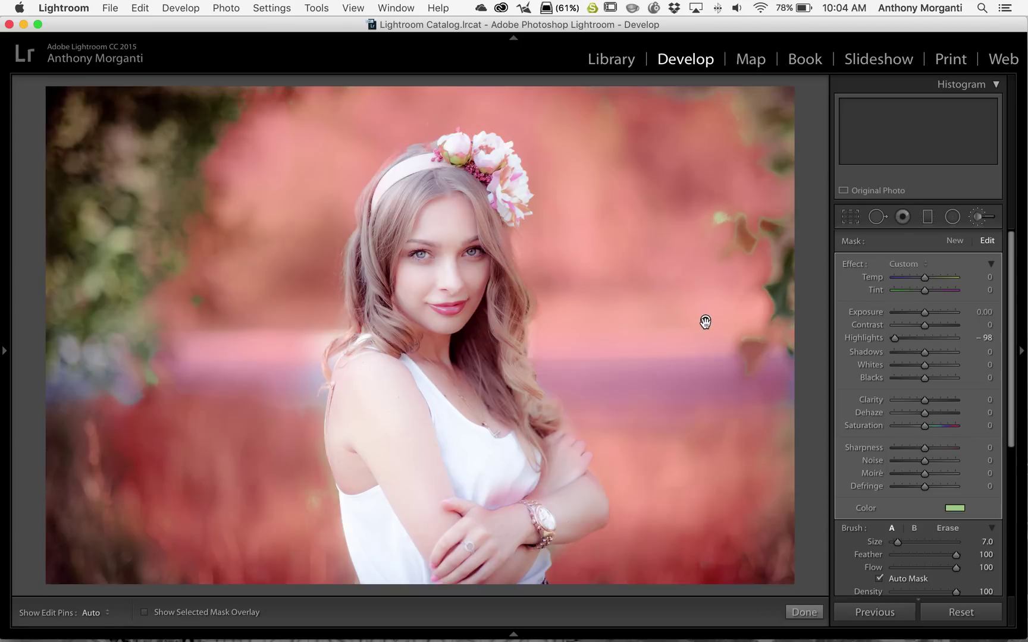
key(h)
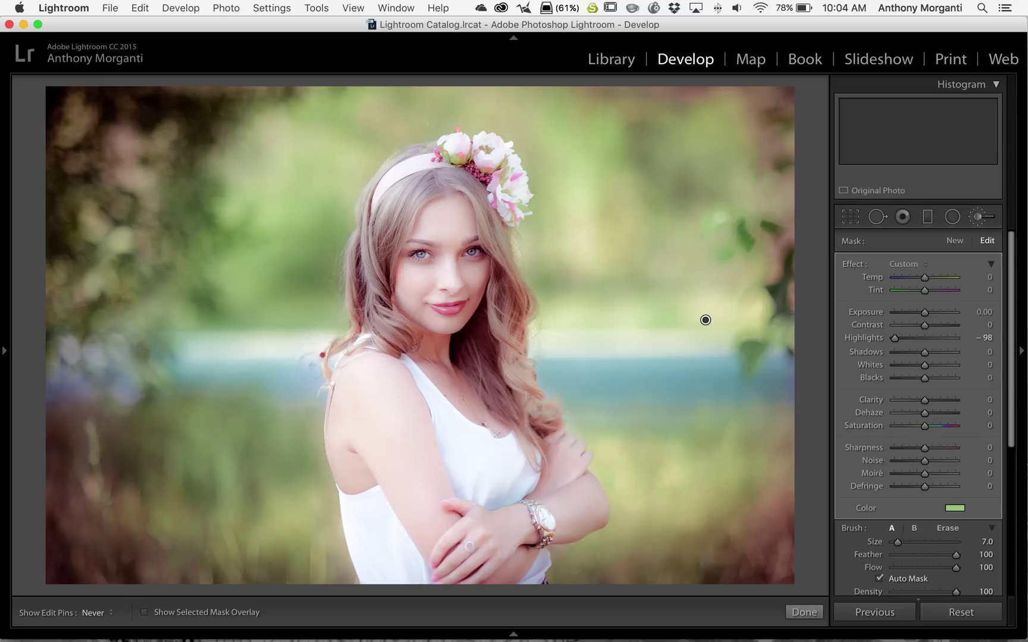
key(h)
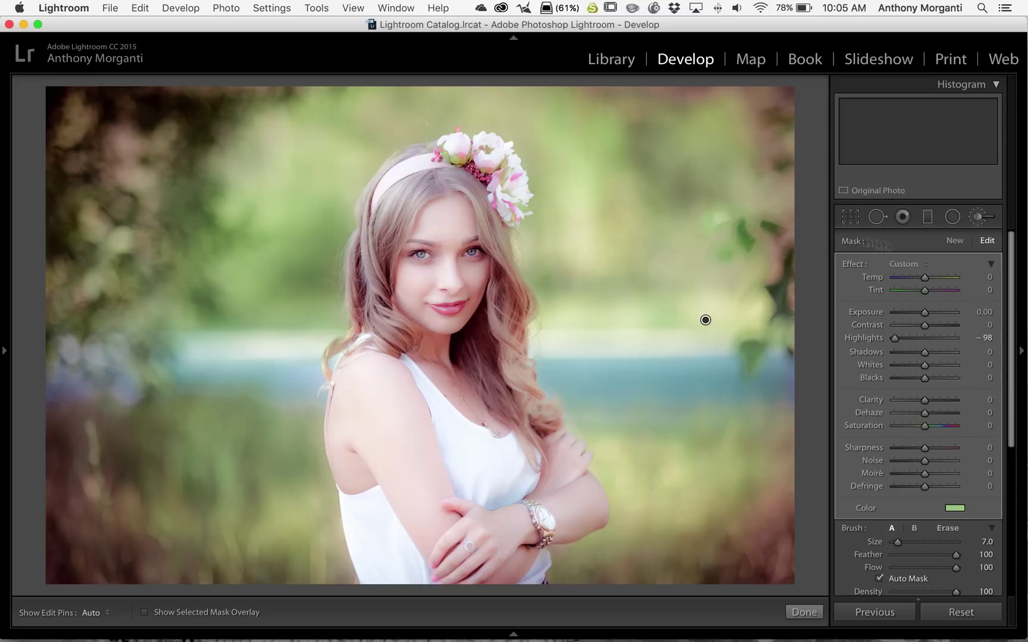
- Set the brush adjustment's Highlights to -97, and try a slight Exposure change before resetting Exposure to 0
mouse_move(894, 341)
mouse_down()
mouse_move(913, 340)
mouse_move(894, 341)
mouse_up()
drag(924, 314, 927, 315)
double_click(864, 312)
- Switch the brush adjustments off and on to compare the photo before and after the green tint
scroll(902, 402, down, 5)
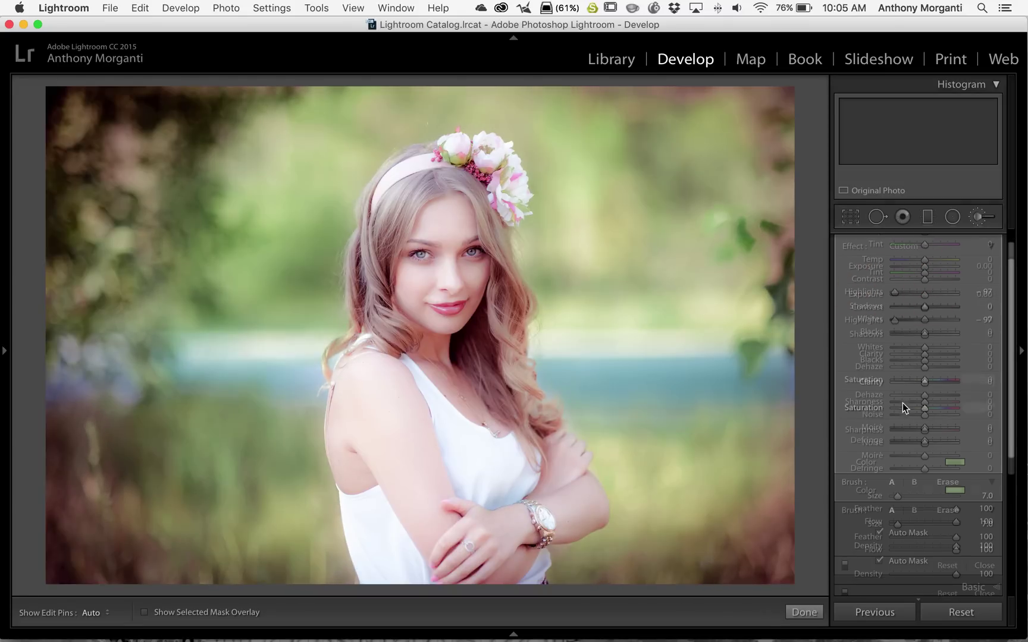
click(844, 513)
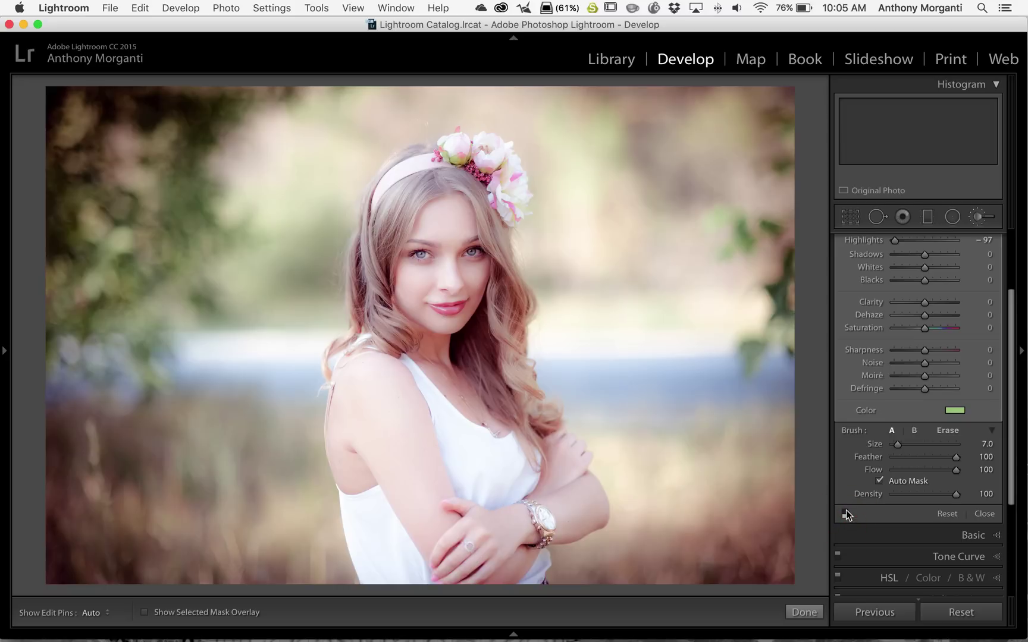
click(845, 514)
click(845, 513)
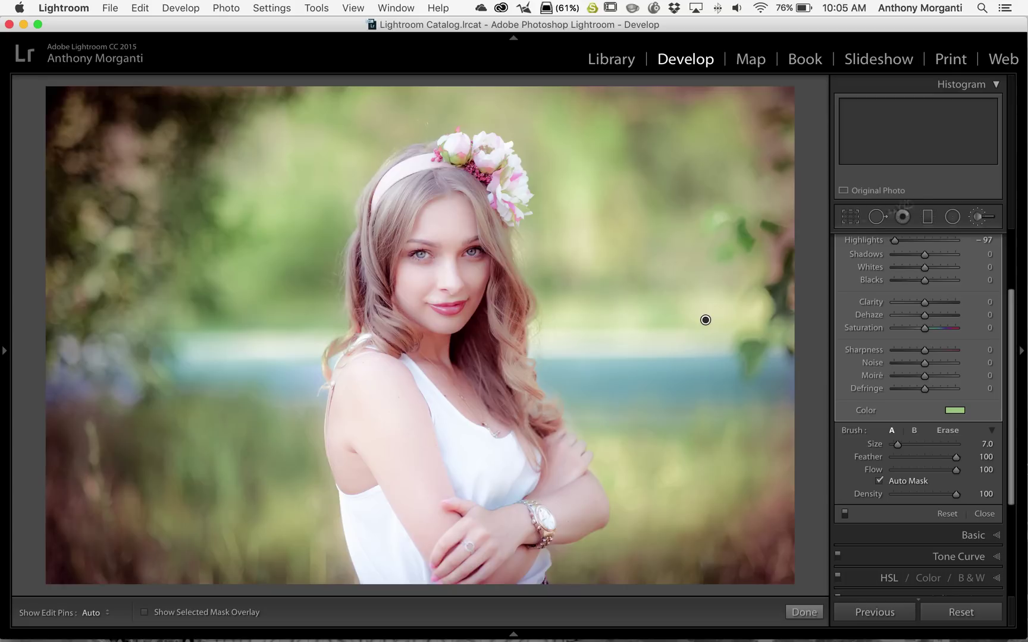
- Look at the color option in the Radial Filter and Graduated Filter, and return to the Adjustment Brush
click(953, 217)
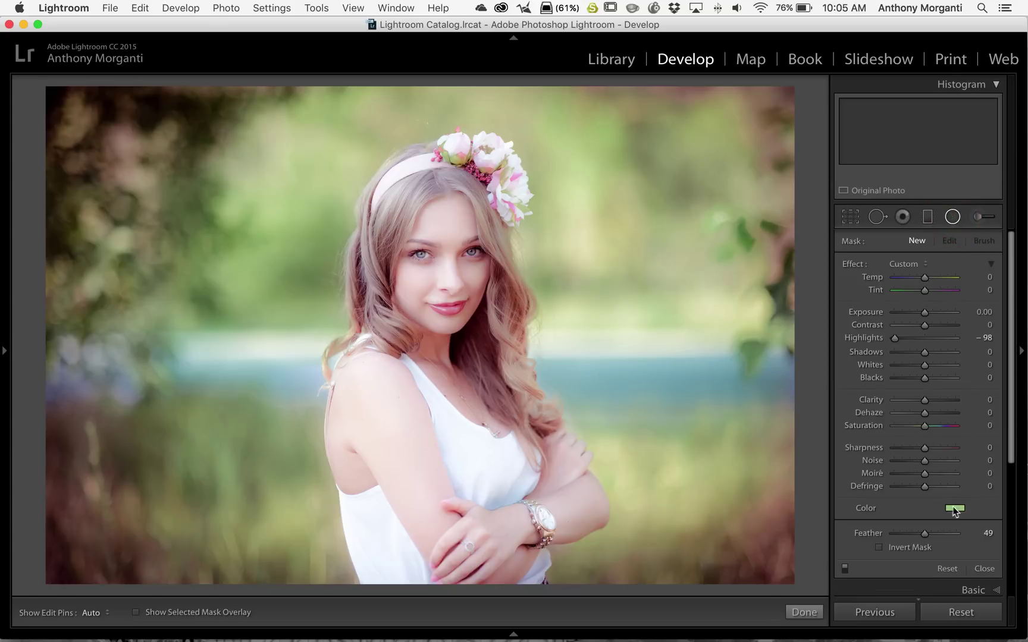
click(927, 218)
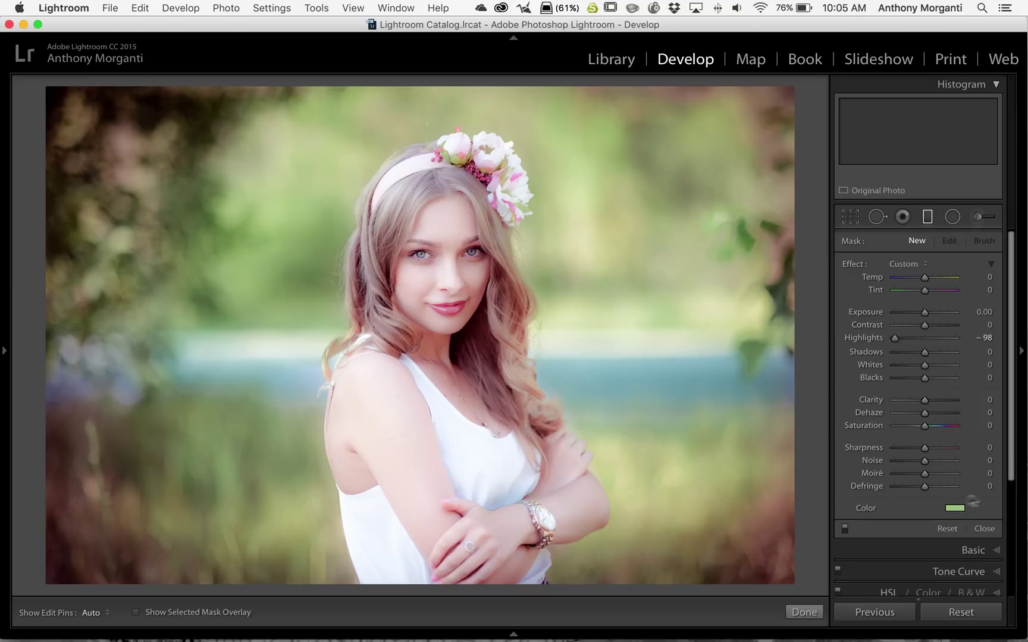
click(981, 218)
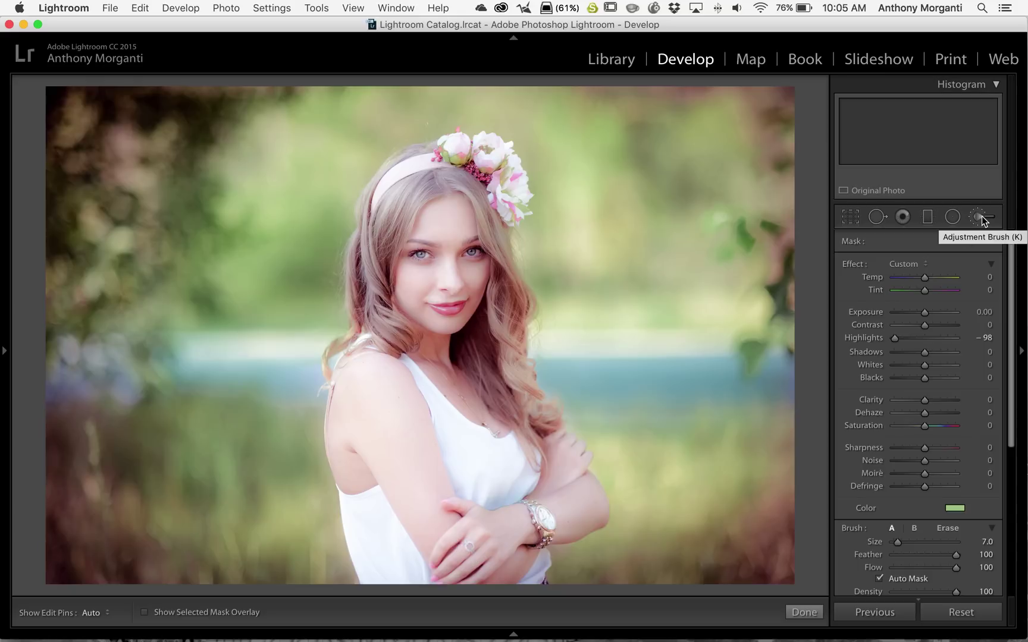